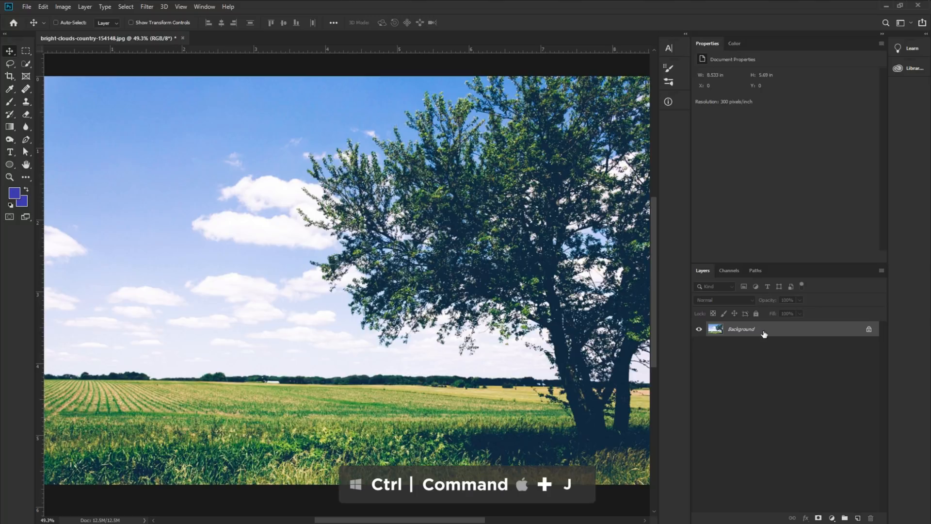
- Duplicate the Background layer with the original hidden, and open the Blending Options of the duplicate
key("ctrl+j")
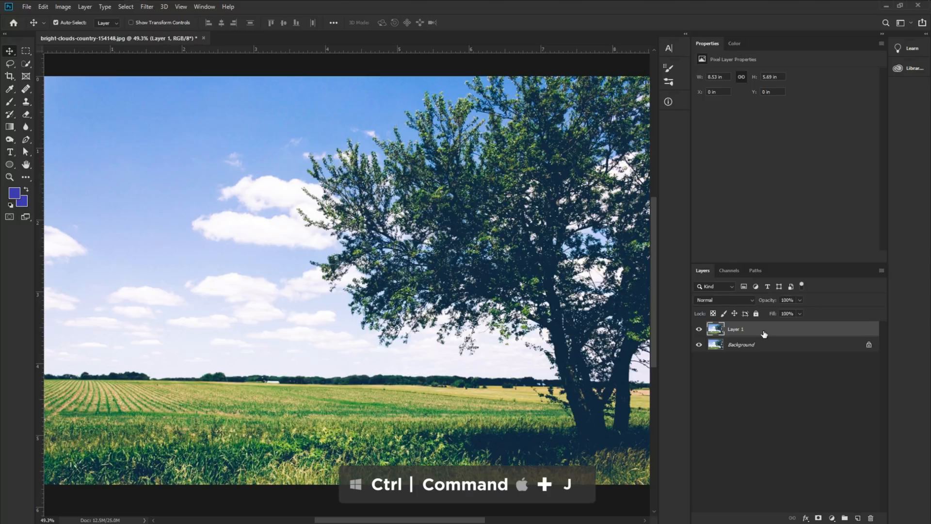
left_click(700, 344)
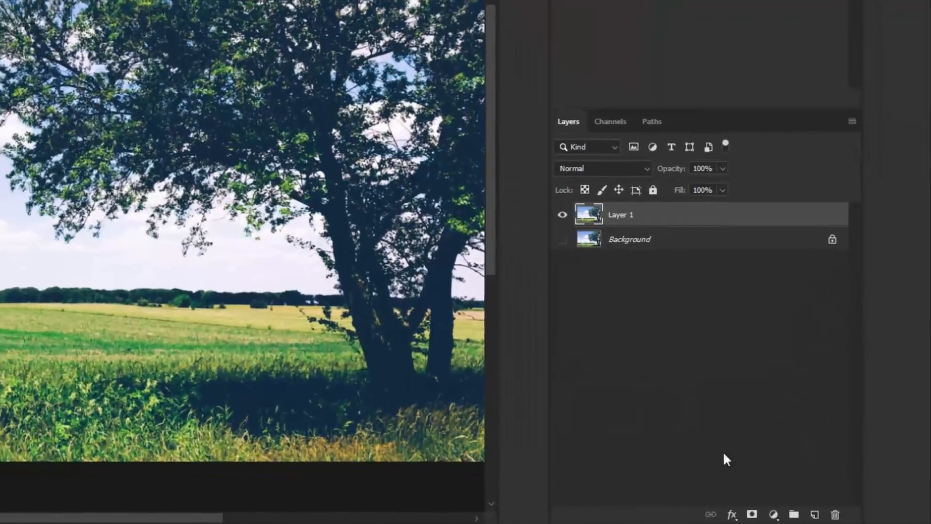
left_click(732, 514)
left_click(762, 369)
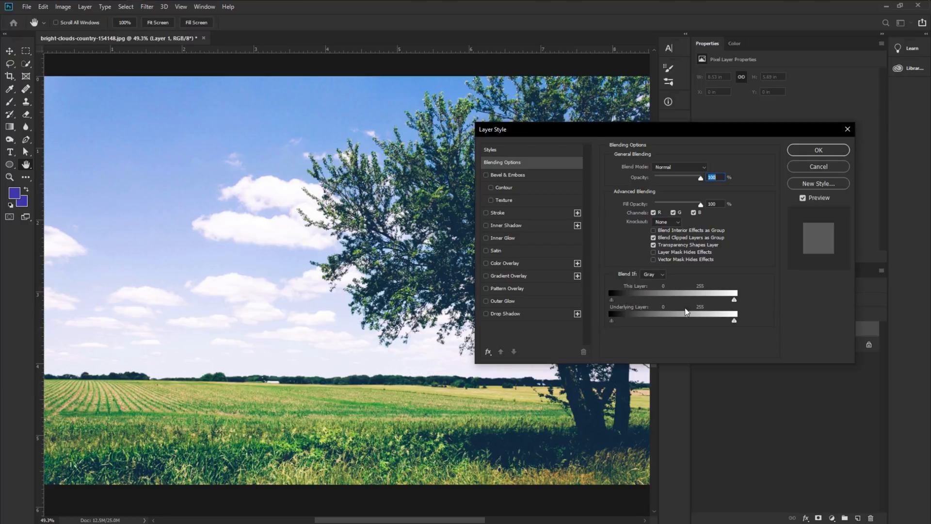
- Try hiding the brightest tones with This Layer's highlight slider in the Gray Blend If channel at about 217, and reset it to 255
left_click_drag(734, 301, 713, 301)
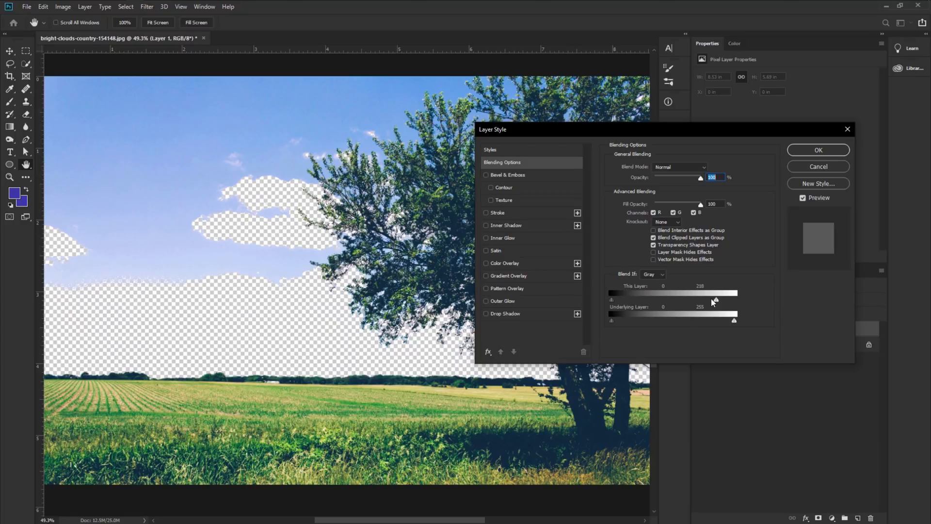
left_click_drag(713, 300, 743, 301)
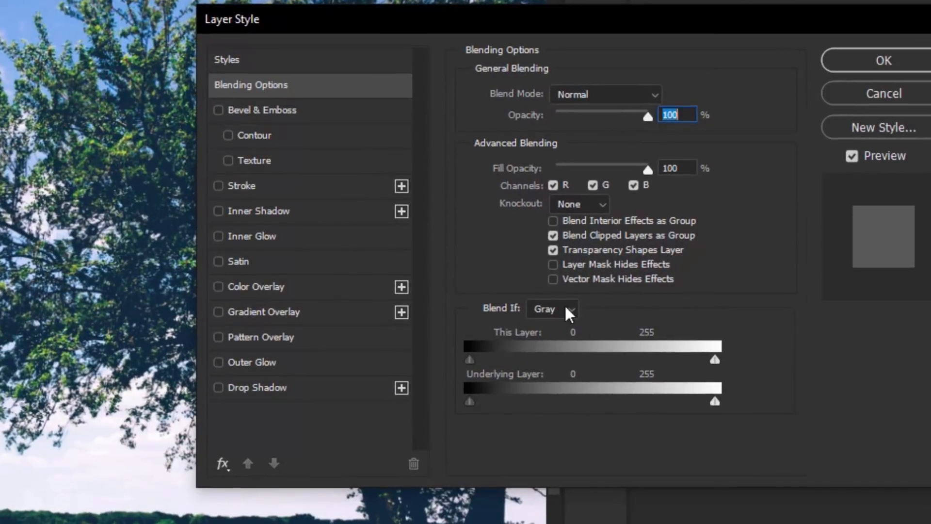
left_click(562, 306)
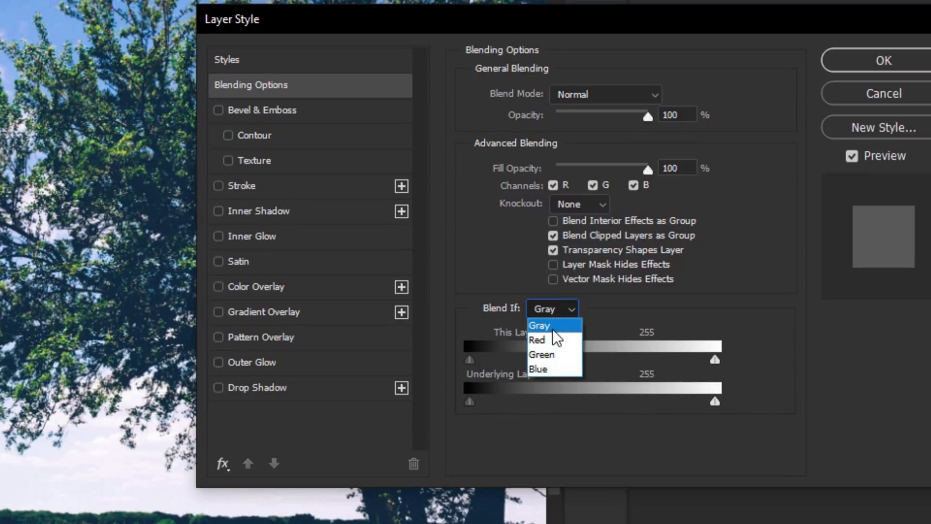
left_click(553, 329)
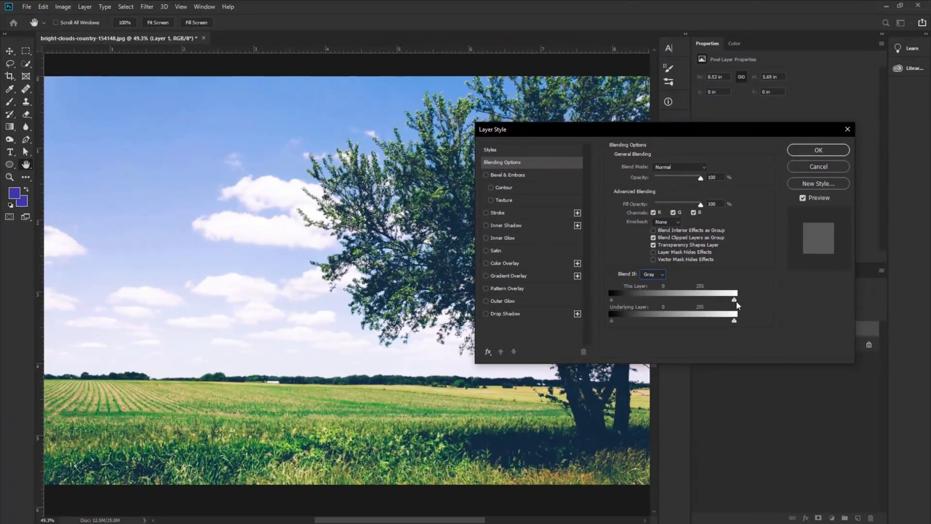
left_click_drag(736, 300, 717, 302)
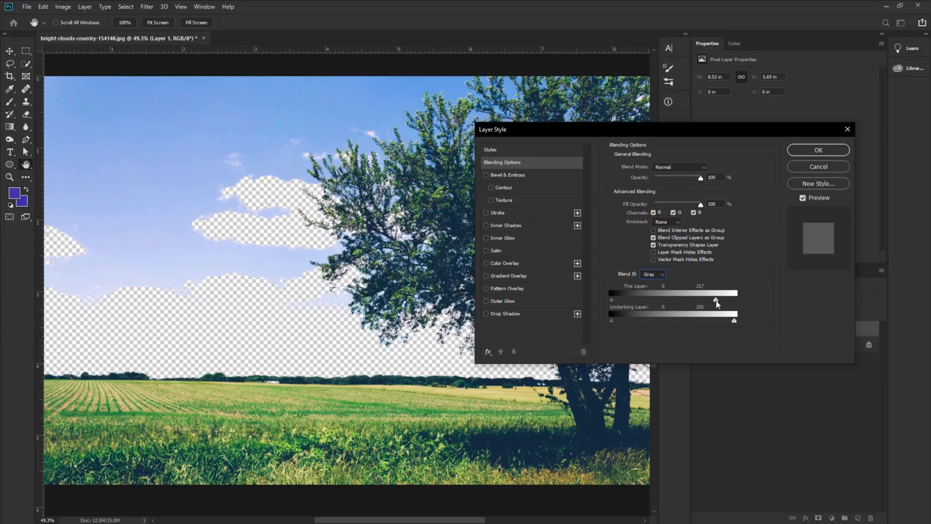
left_click_drag(716, 302, 734, 300)
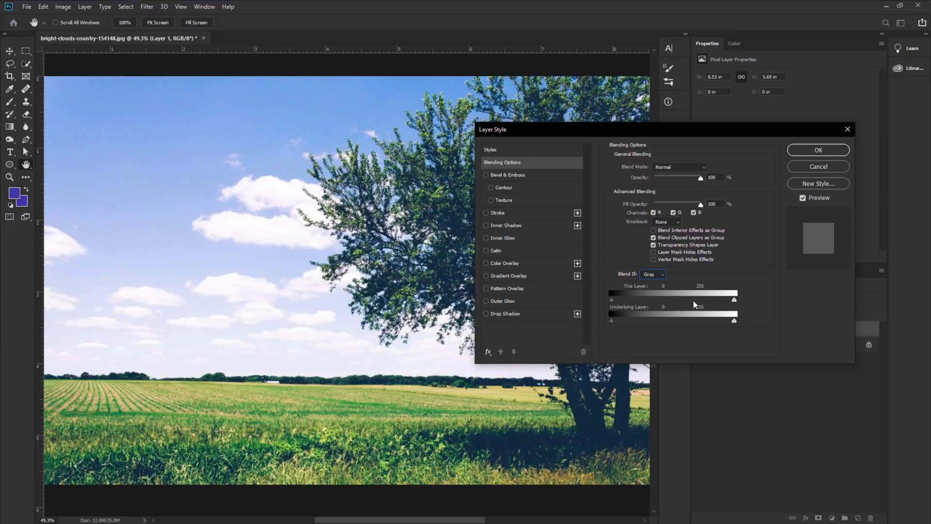
- Try the highlight slider of This Layer in the Red Blend If channel, and return it to 255
left_click(657, 274)
left_click(653, 290)
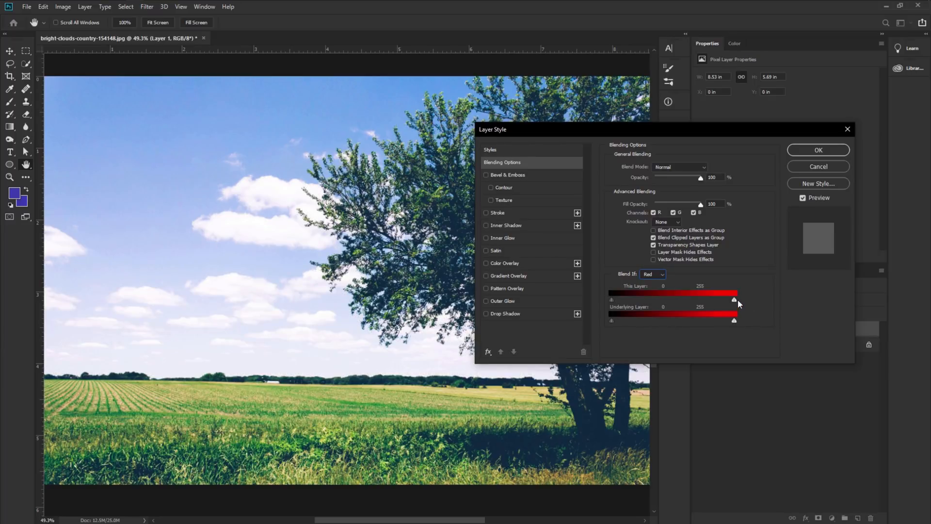
left_click_drag(735, 300, 757, 299)
- Knock out the sky with Blend If on Blue, splitting This Layer's highlight slider to about 171/184, and apply the blending options
left_click(660, 275)
left_click(650, 304)
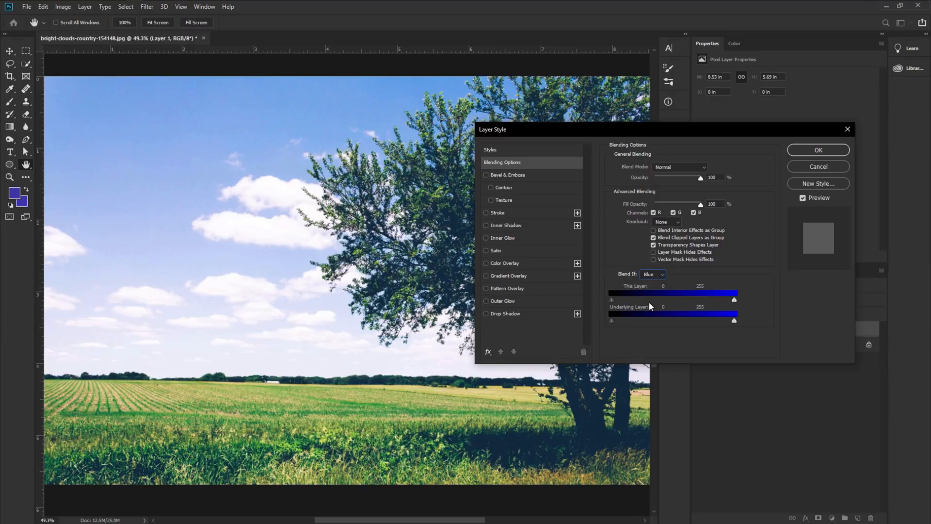
mouse_move(735, 299)
left_mouse_down()
mouse_move(712, 301)
mouse_move(737, 301)
left_mouse_up()
left_click_drag(735, 300, 700, 302)
left_click_drag(608, 129, 772, 113)
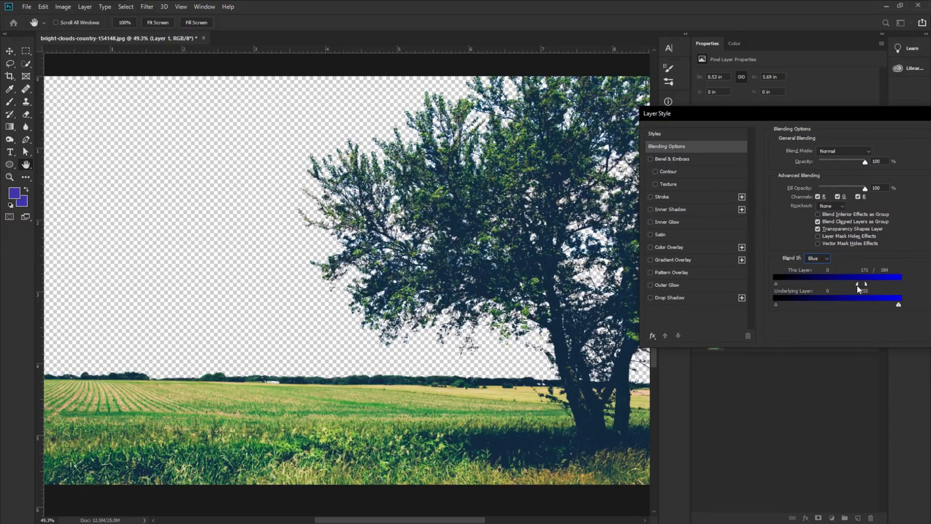
mouse_move(834, 289)
left_mouse_down()
mouse_move(805, 294)
mouse_move(842, 289)
left_mouse_up()
left_click_drag(816, 112, 648, 117)
left_click(804, 140)
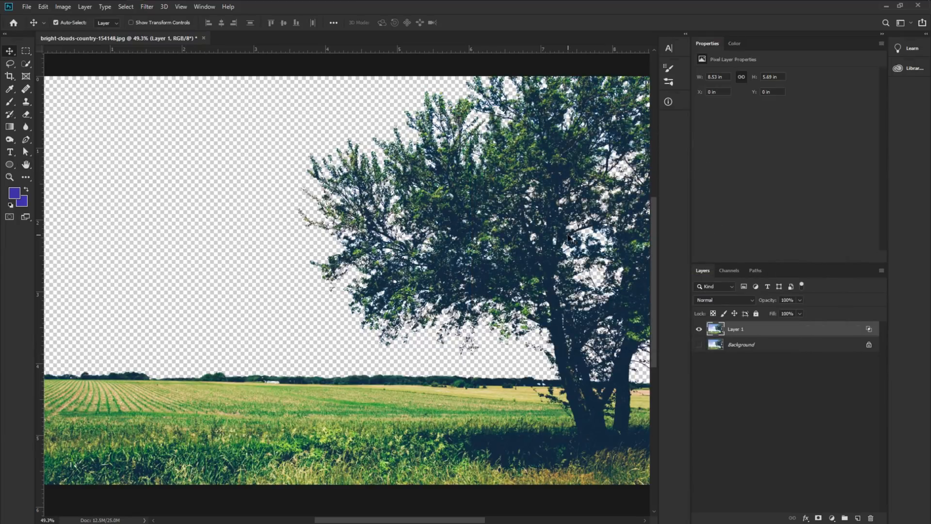
- Try loading Layer 1's outline as a selection, and deselect it
scroll(456, 240, "up", 7)
scroll(477, 372, "down", 1)
scroll(477, 373, "down", 3)
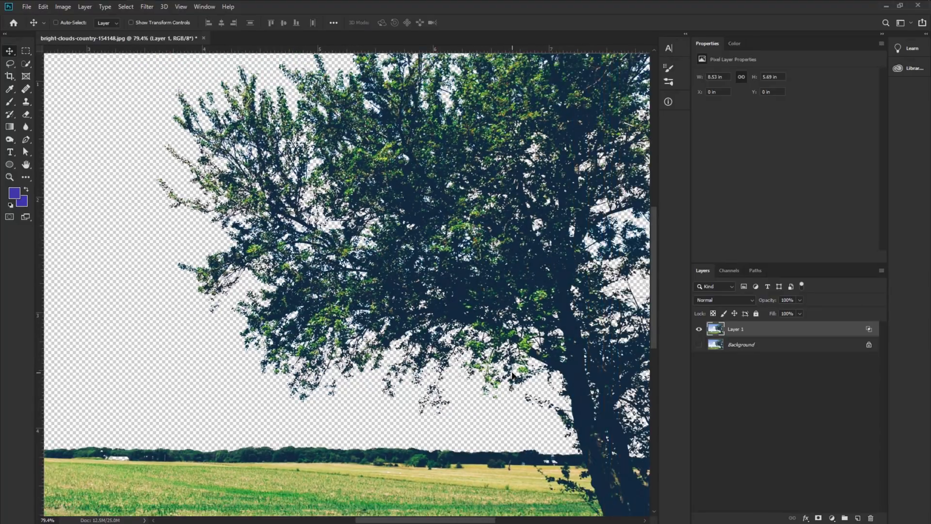
scroll(552, 392, "down", 4)
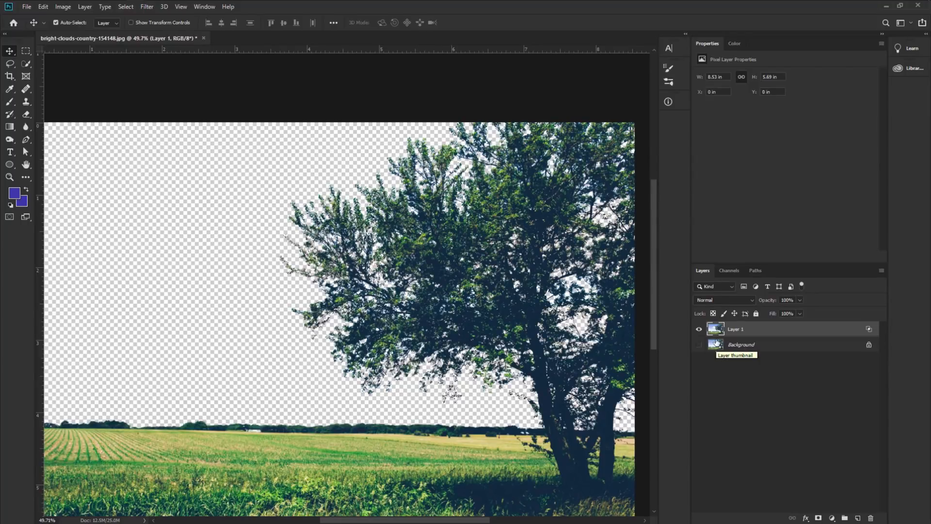
key("ctrl")
left_click(715, 331, "ctrl")
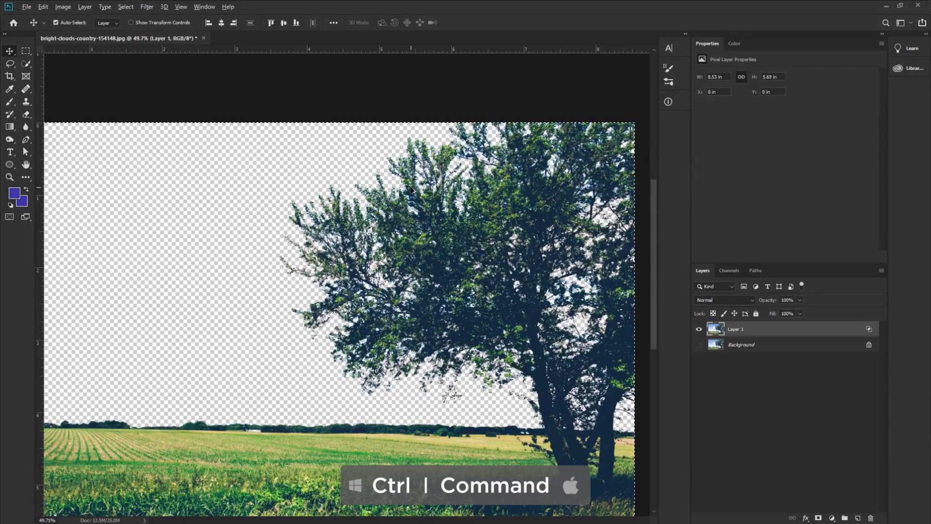
key("ctrl+0")
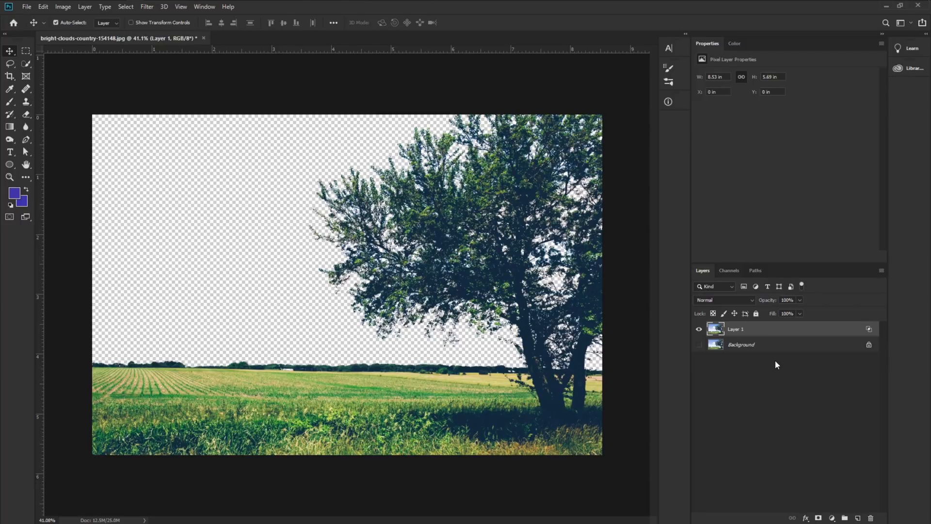
- Convert Layer 1 to a Smart Object and load its visible pixels as a selection
right_click(766, 333)
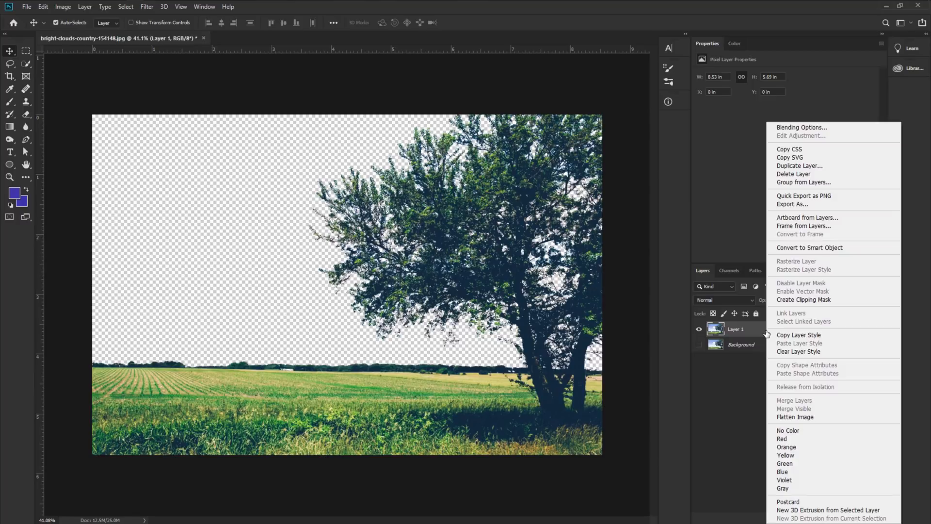
left_click(798, 248)
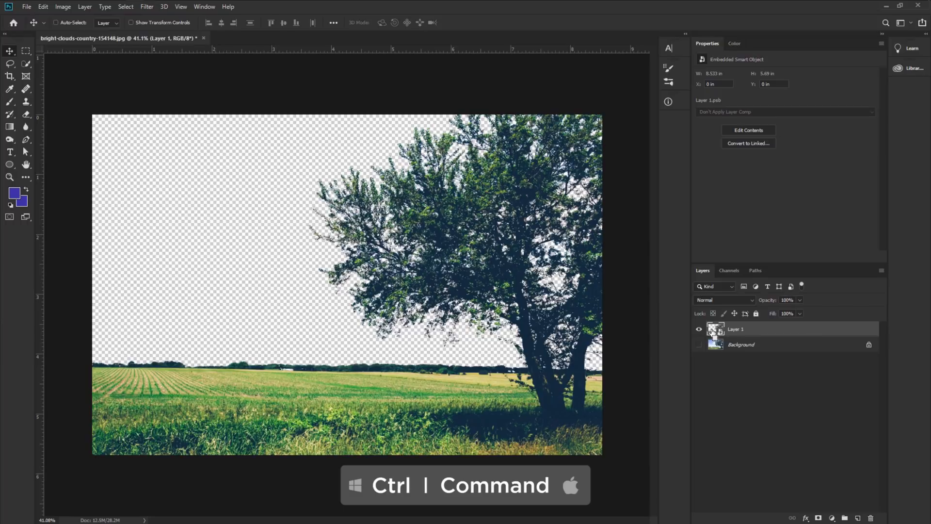
left_click(712, 331, "ctrl")
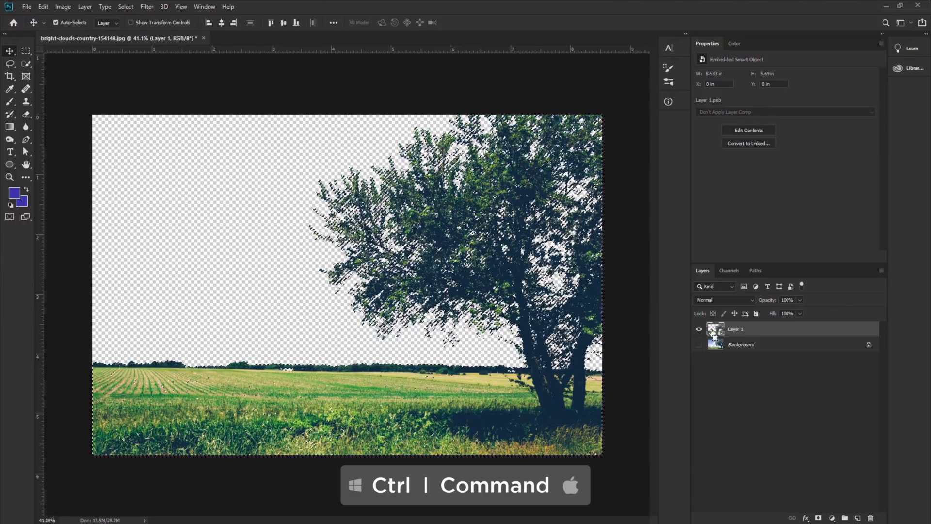
- Copy the selected area of the Background to a new layer placed above Layer 1, and hide Layer 1
left_click(721, 346)
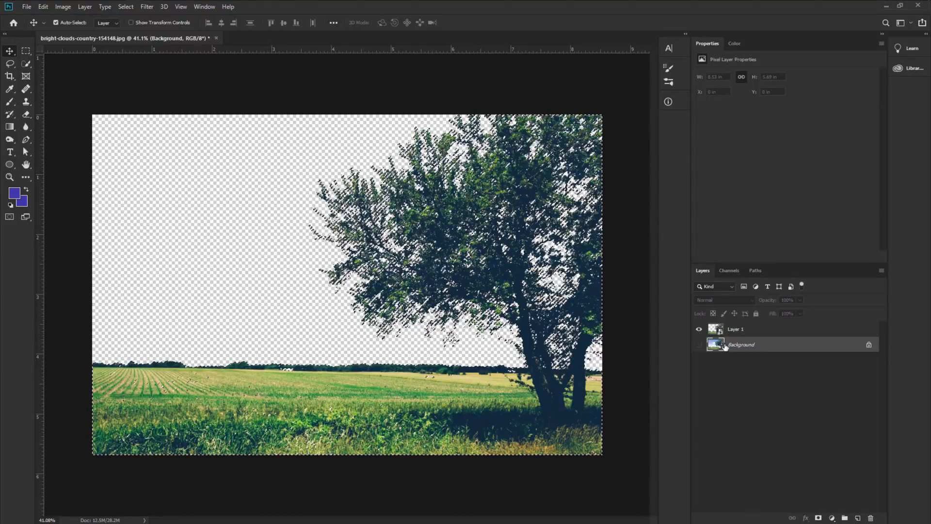
key("ctrl+j")
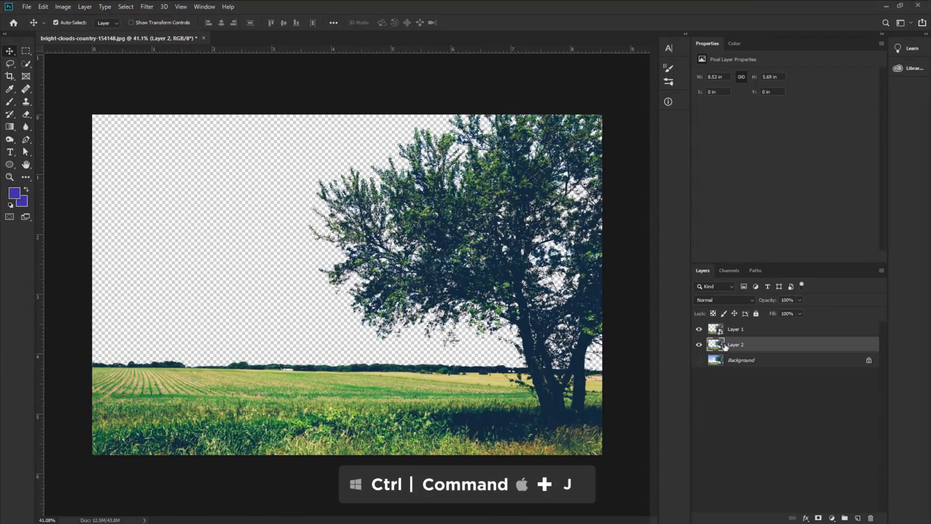
left_click_drag(725, 346, 725, 335)
left_click(700, 344)
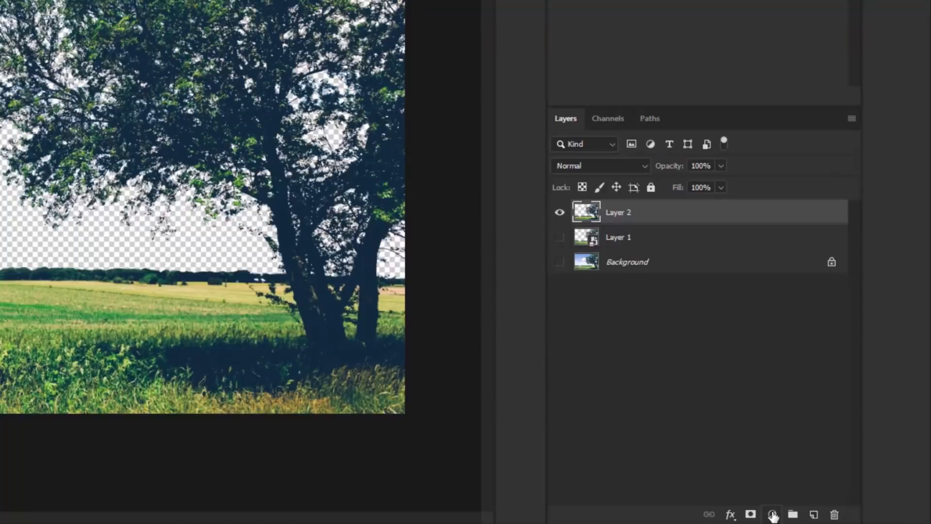
- Add a white (ffffff) Solid Color fill layer and place it directly below Layer 2
left_click(773, 515)
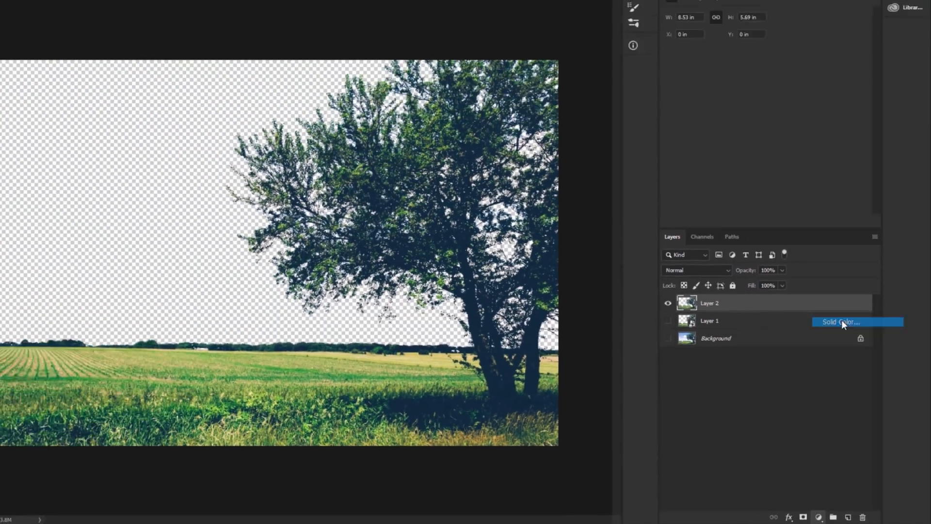
left_click(799, 239)
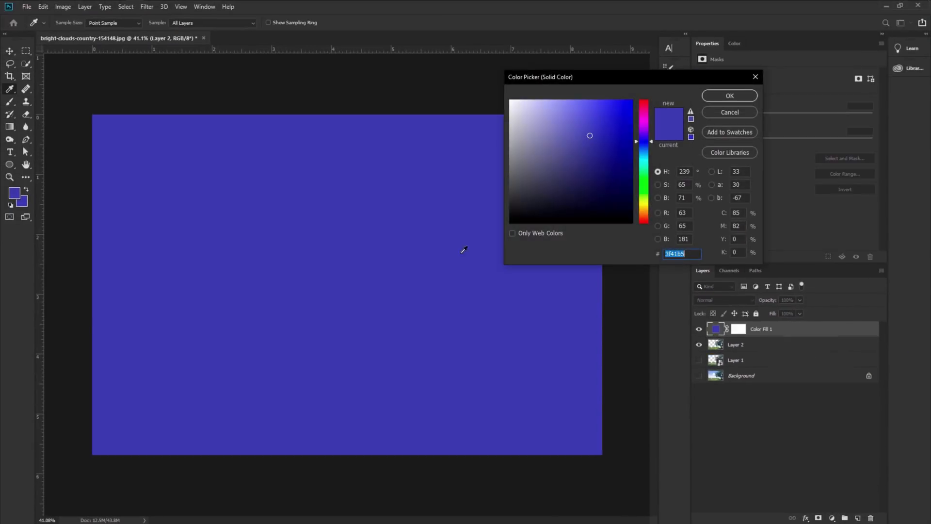
left_click(510, 100)
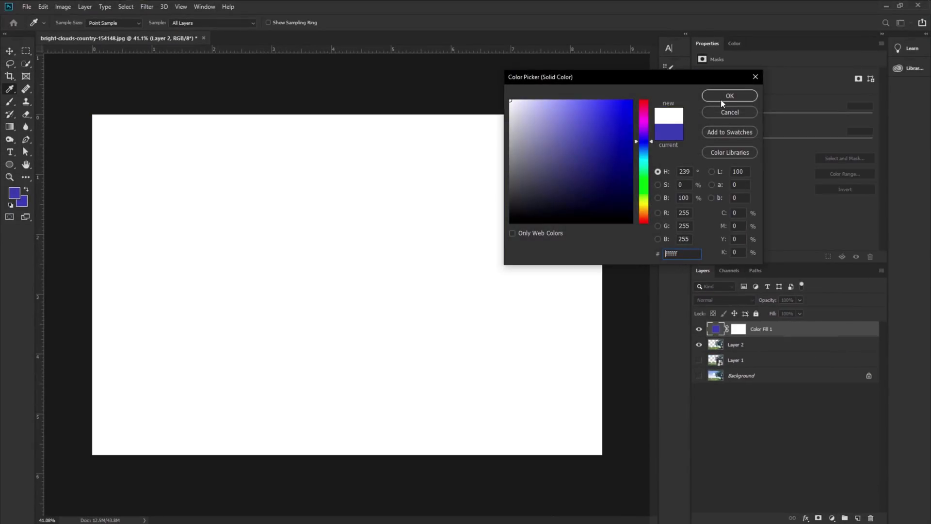
left_click(721, 99)
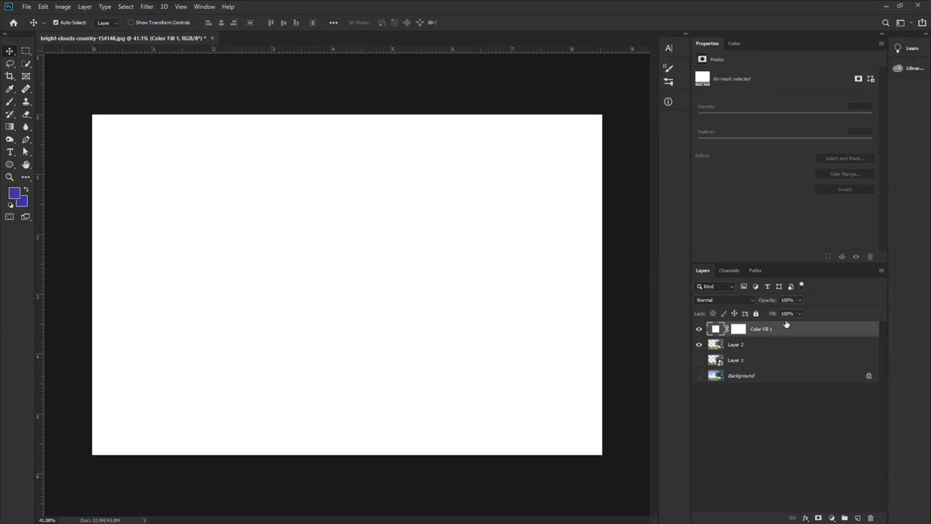
left_click_drag(786, 329, 786, 346)
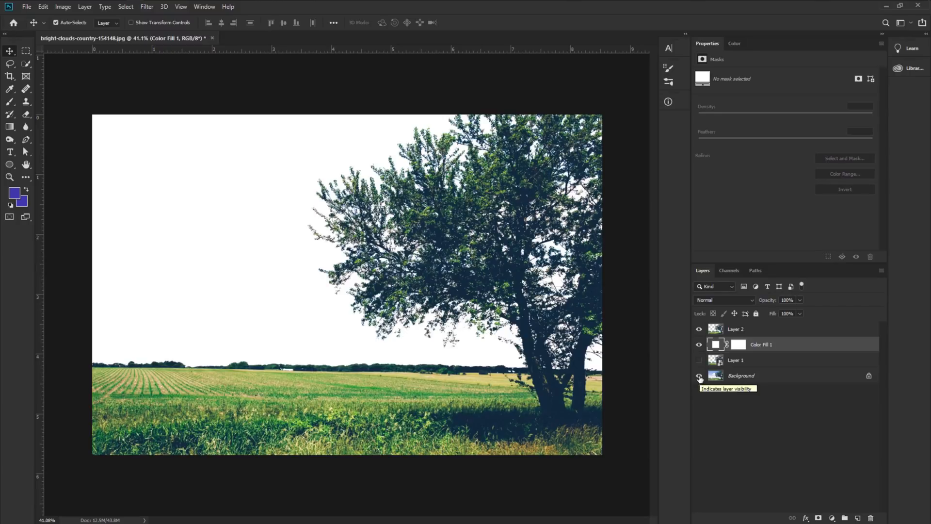
left_click(699, 376, "alt")
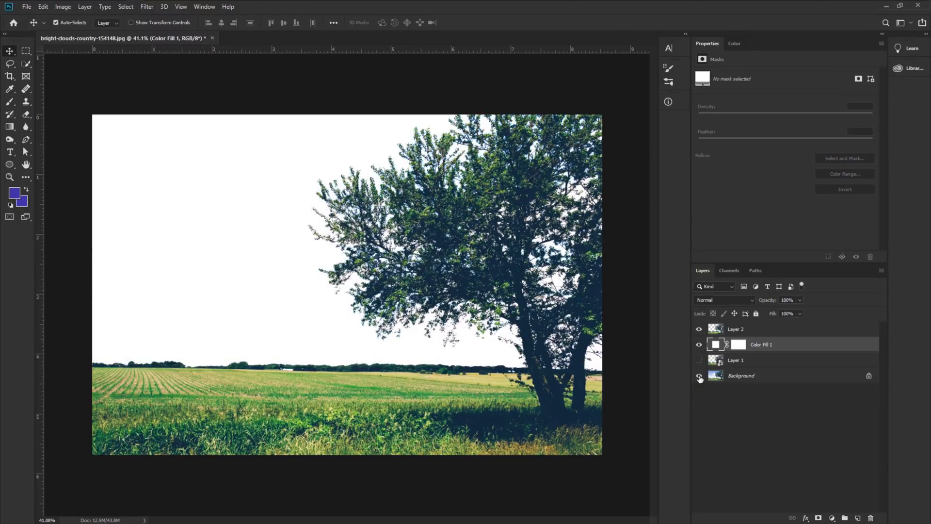